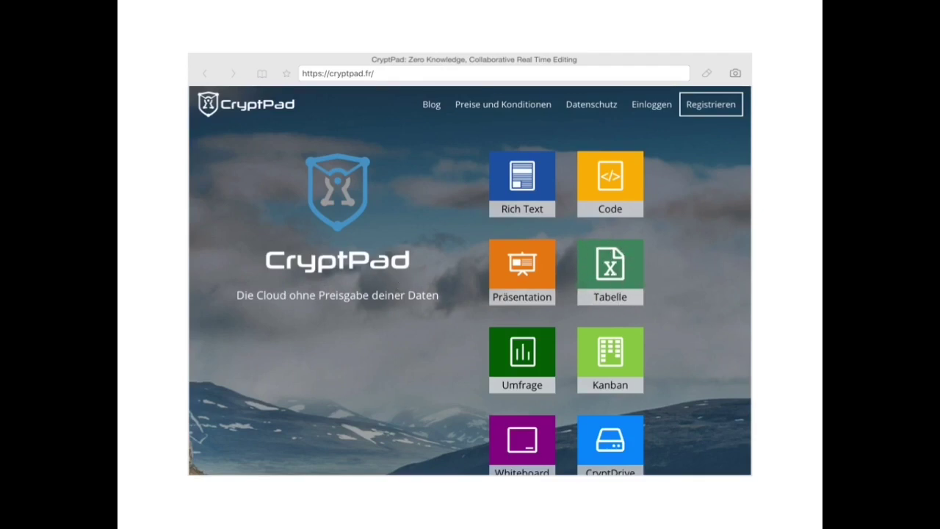
# Create a new spreadsheet and enter the verb "lieben" in cell A1.
pyautogui.click(611, 268)
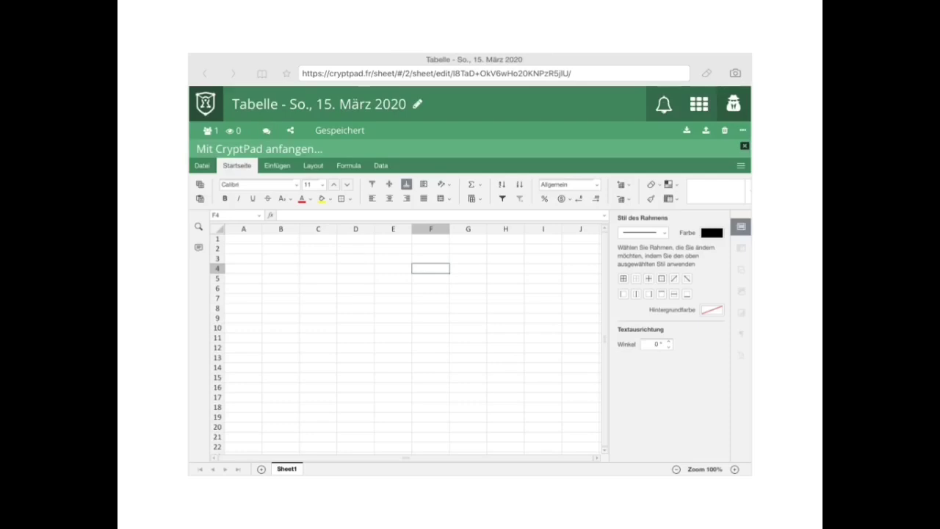
pyautogui.click(243, 238)
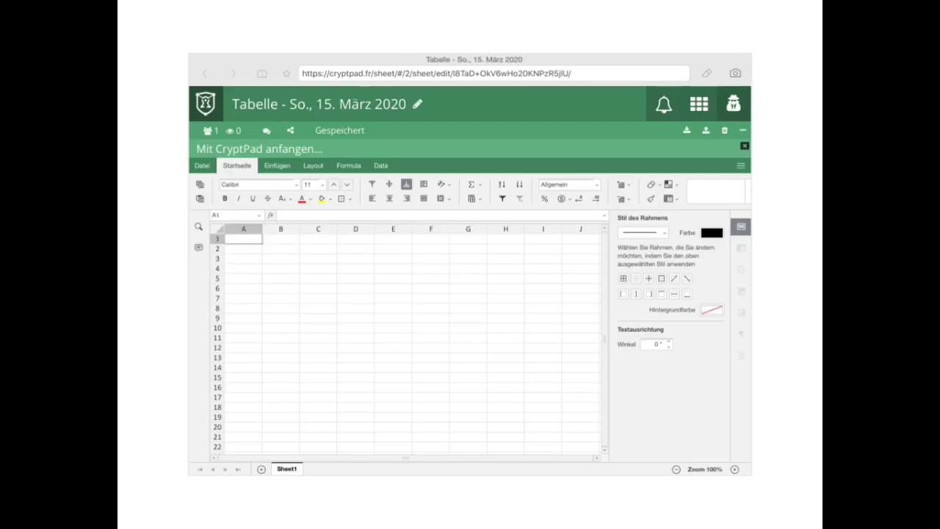
pyautogui.write('lie')
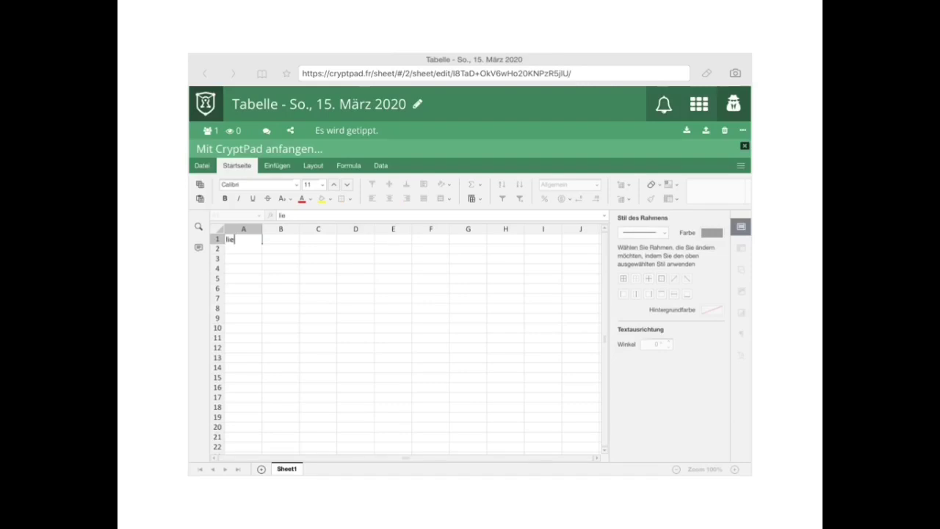
pyautogui.write('ben')
# Enter the tense label "Präsens" in cell A3.
pyautogui.click(243, 258)
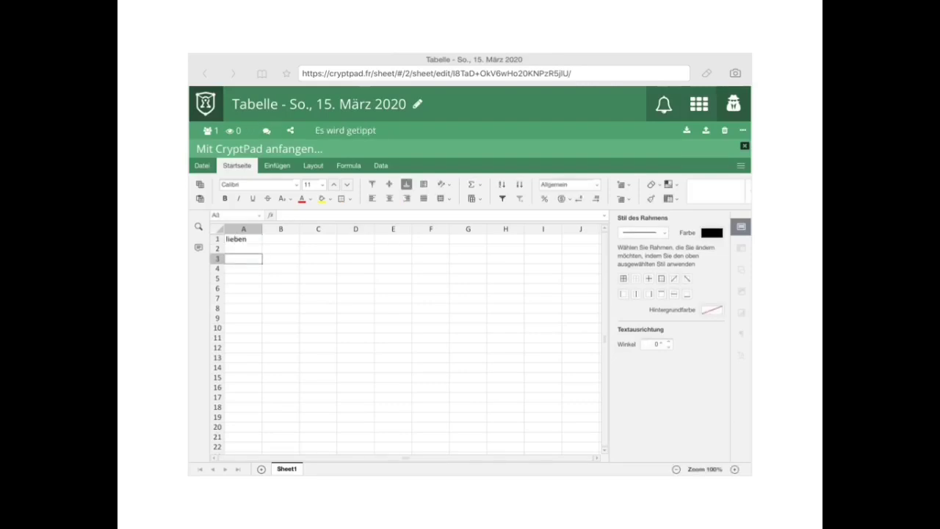
pyautogui.write('Pr')
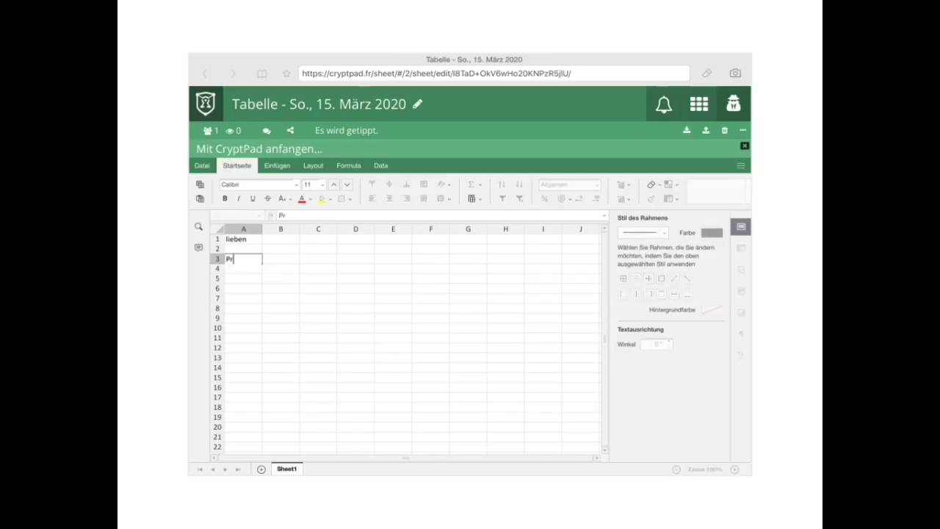
pyautogui.write('äsen')
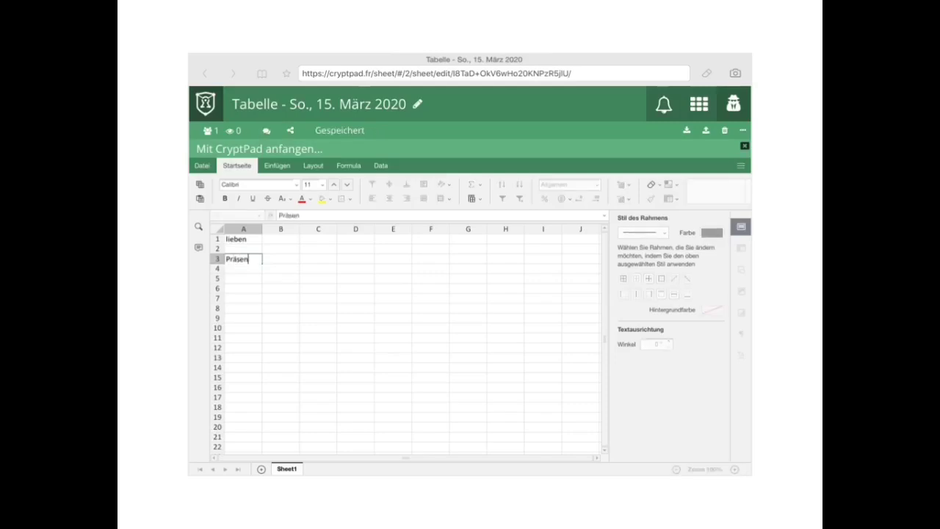
pyautogui.write('s')
pyautogui.press('Tab')
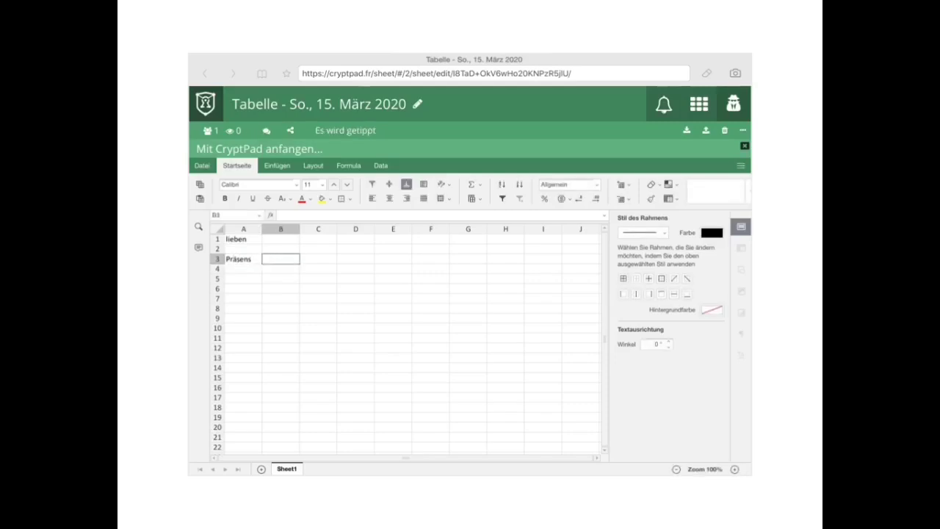
# List the singular pronouns "ich", "du" and "er/sie/es" in cells B3 to B5.
pyautogui.write('i')
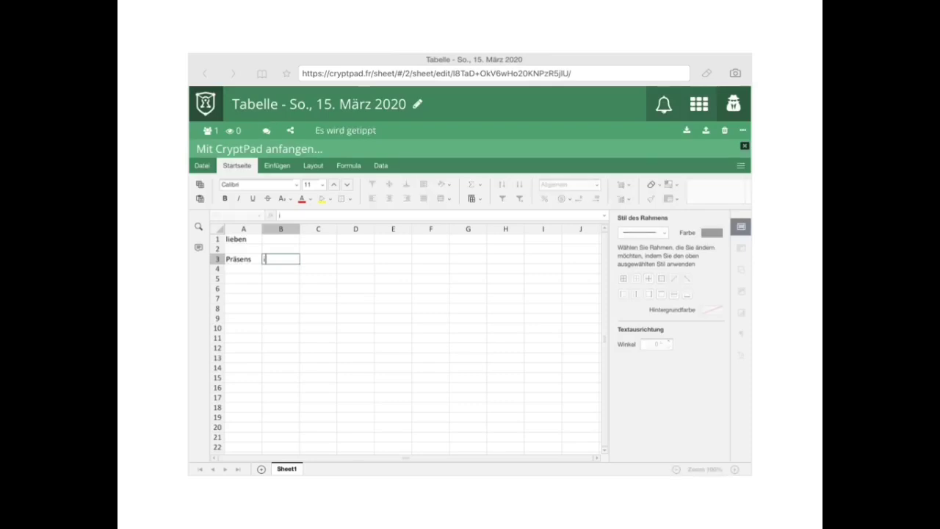
pyautogui.write('ch')
pyautogui.press('Return')
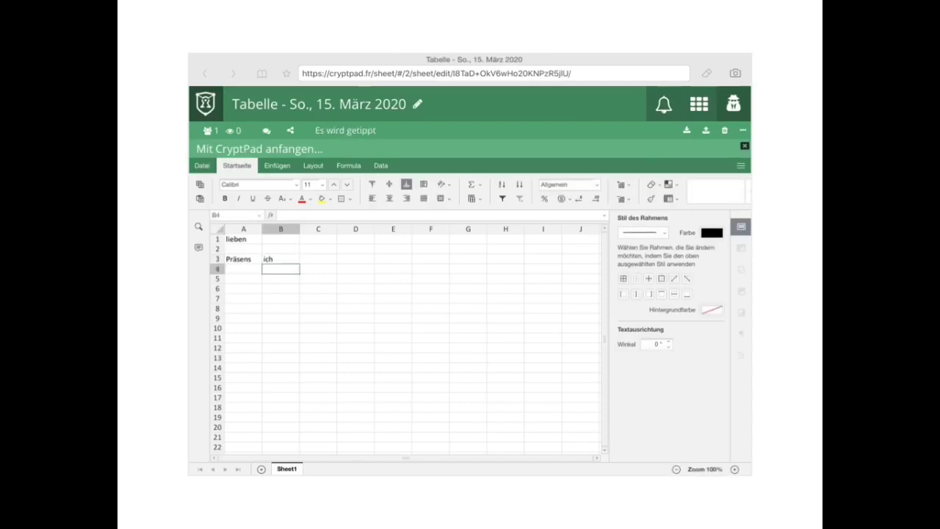
pyautogui.write('du')
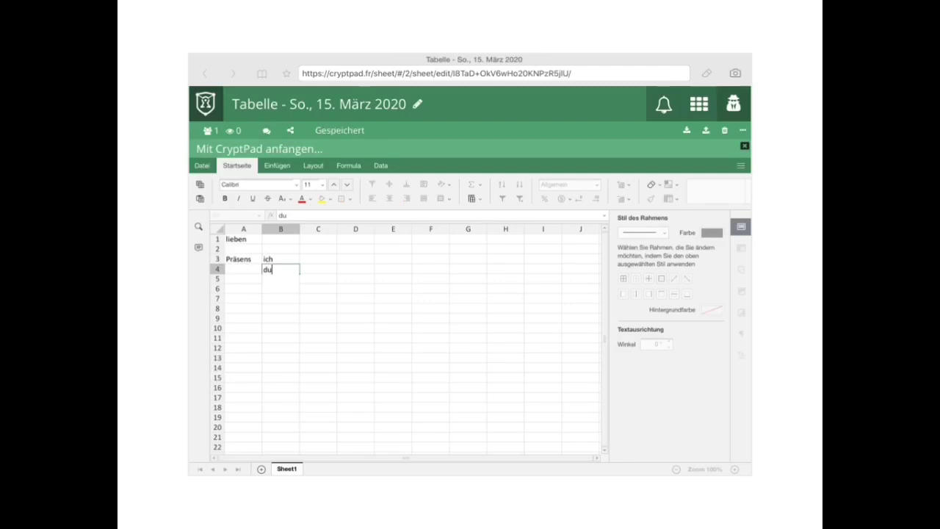
pyautogui.click(281, 288)
pyautogui.click(280, 278)
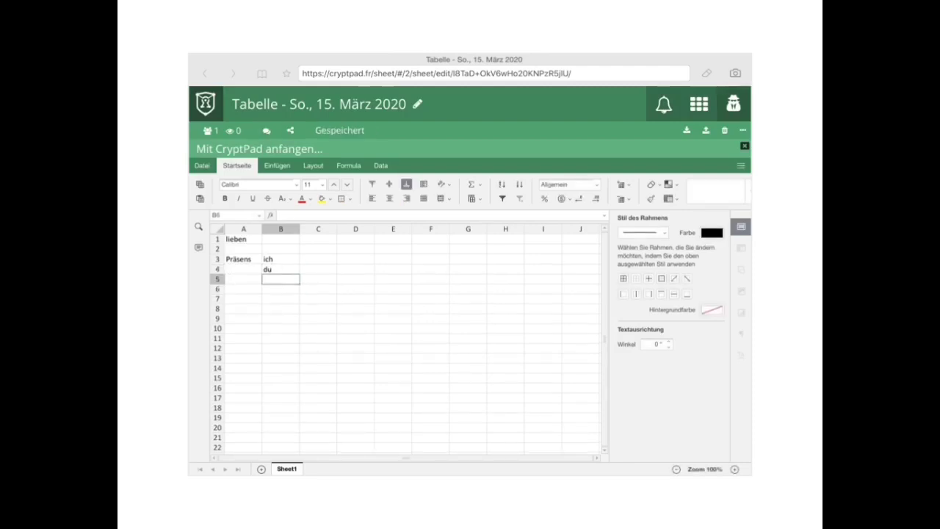
pyautogui.write('er/')
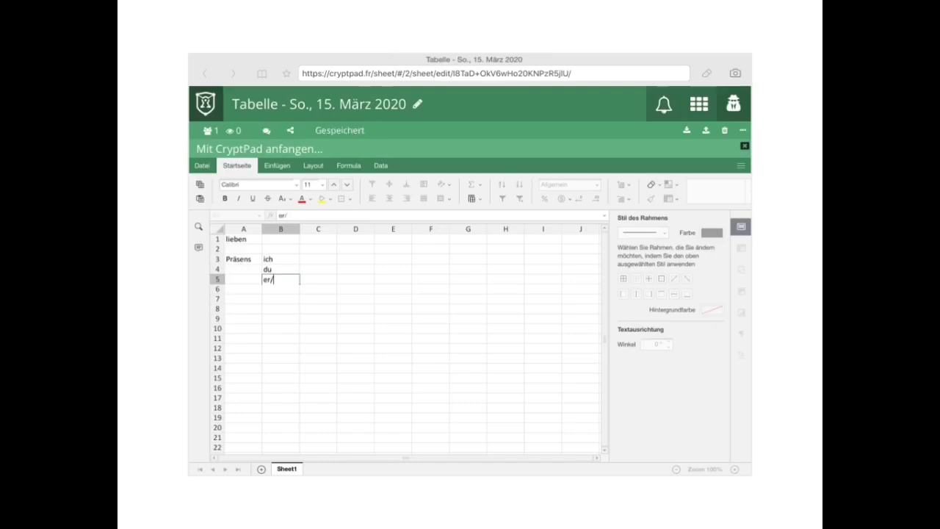
pyautogui.write('sie/es')
pyautogui.press('Return')
pyautogui.press('Return')
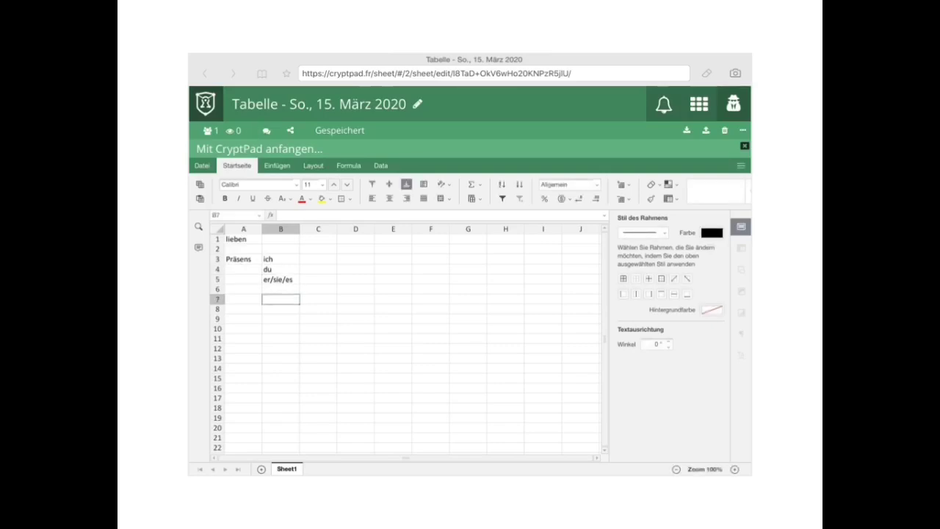
# List the plural pronouns "wir", "ihr" and "sie/Sie" in cells B6 to B8.
pyautogui.click(281, 289)
pyautogui.write('wir')
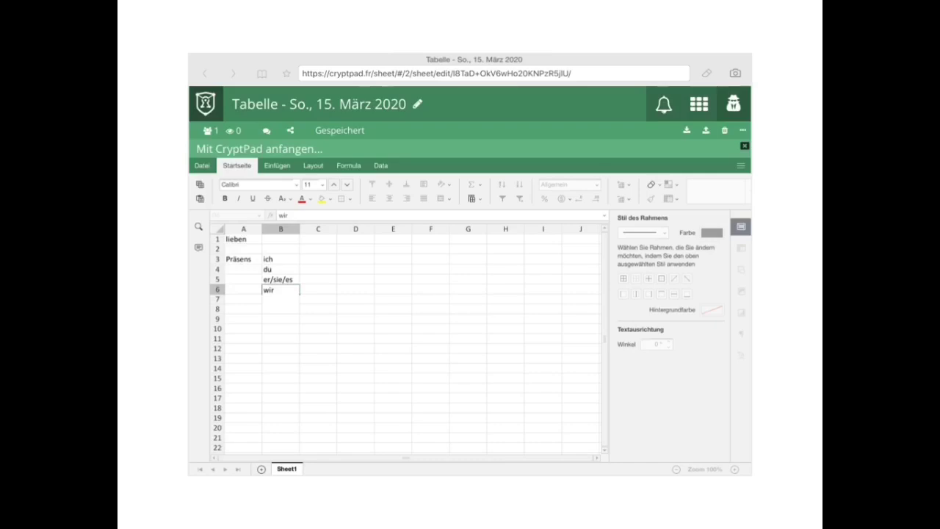
pyautogui.press('Return')
pyautogui.write('ihr')
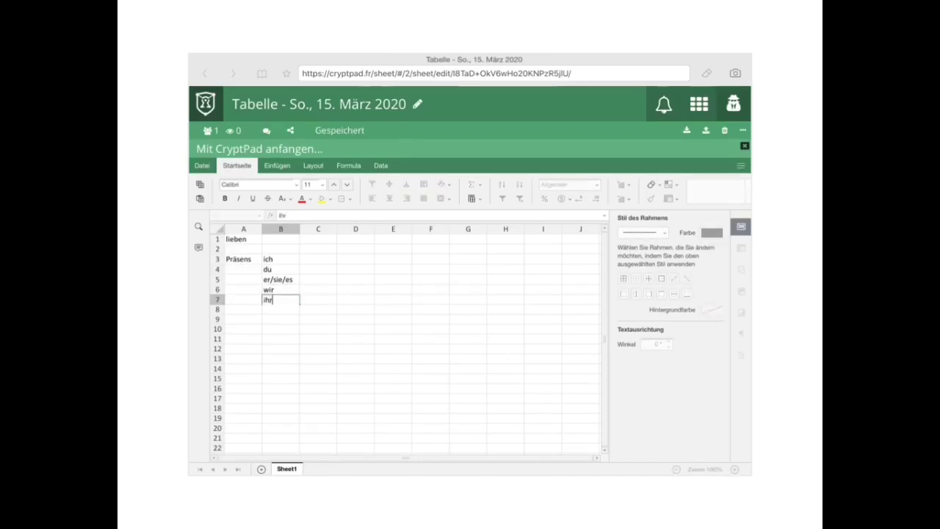
pyautogui.press('Return')
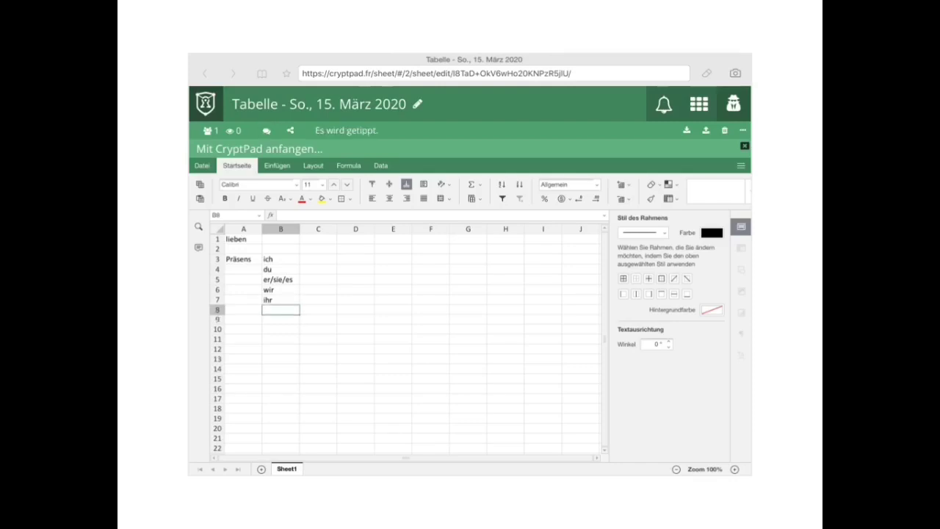
pyautogui.write('sie')
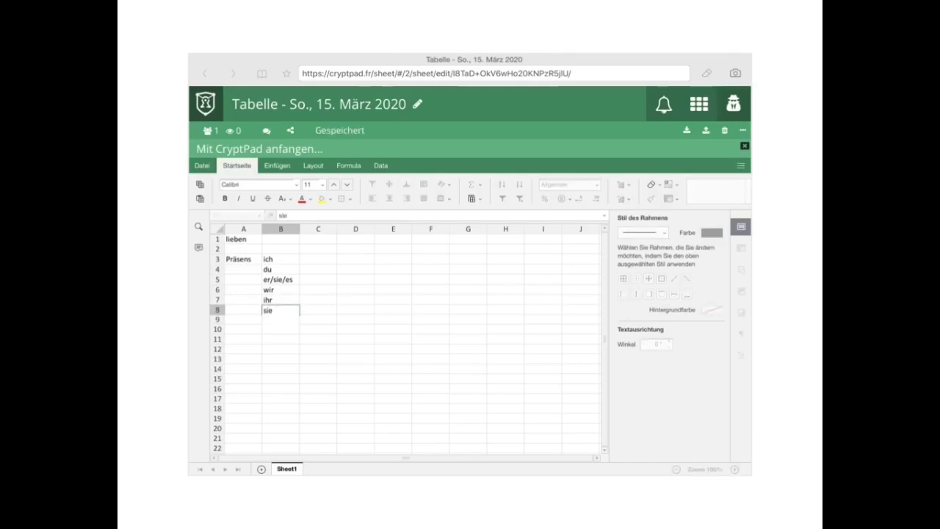
pyautogui.write('/Sie')
# Enter the column heading "aktiv" in cell C1.
pyautogui.click(318, 239)
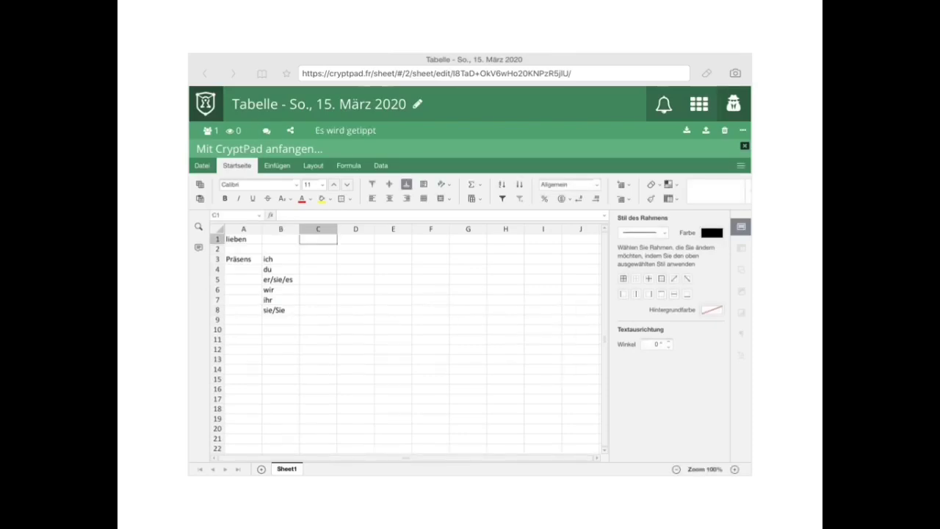
pyautogui.write('aak')
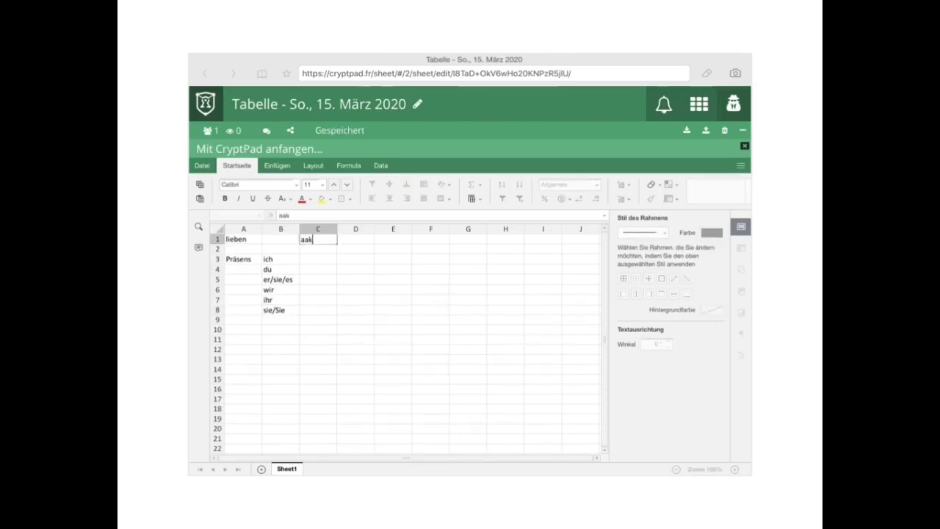
pyautogui.write('tiv')
pyautogui.press('BackSpace')
pyautogui.press('BackSpace')
pyautogui.press('BackSpace')
pyautogui.press('BackSpace')
pyautogui.press('BackSpace')
pyautogui.write('ktiv')
# Enter the column heading "passiv" in cell E1.
pyautogui.click(393, 238)
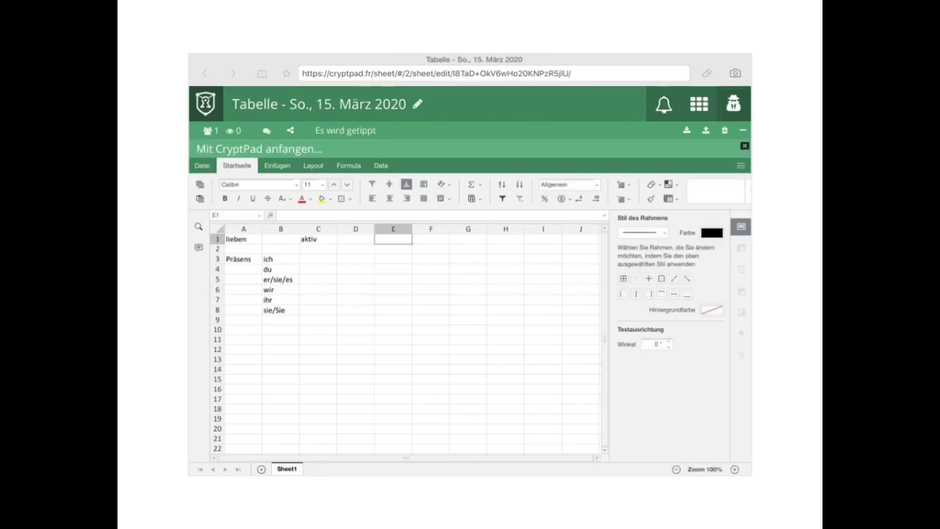
pyautogui.write('passi')
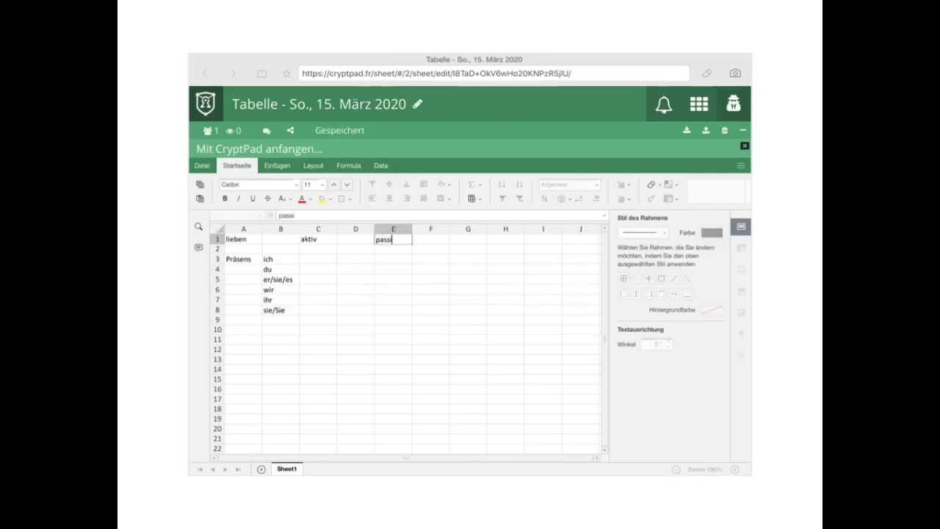
pyautogui.write('c')
pyautogui.press('BackSpace')
pyautogui.write('v')
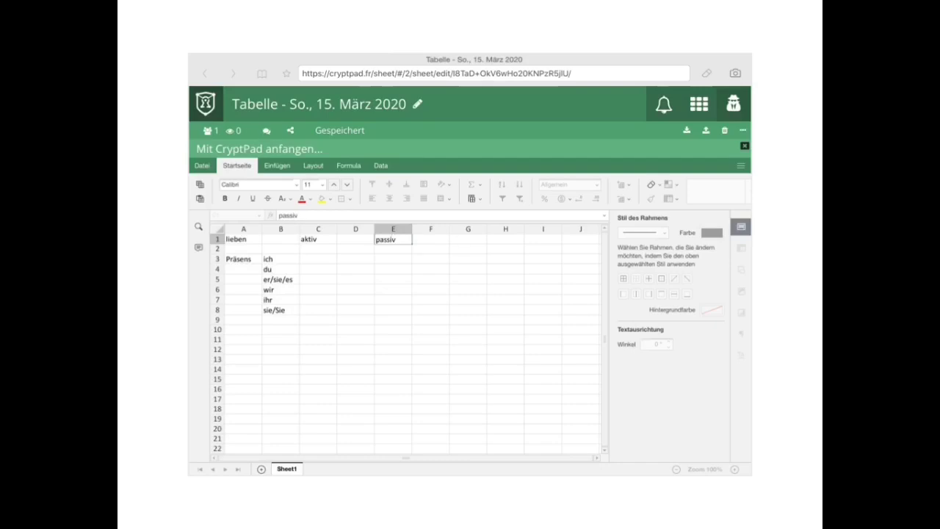